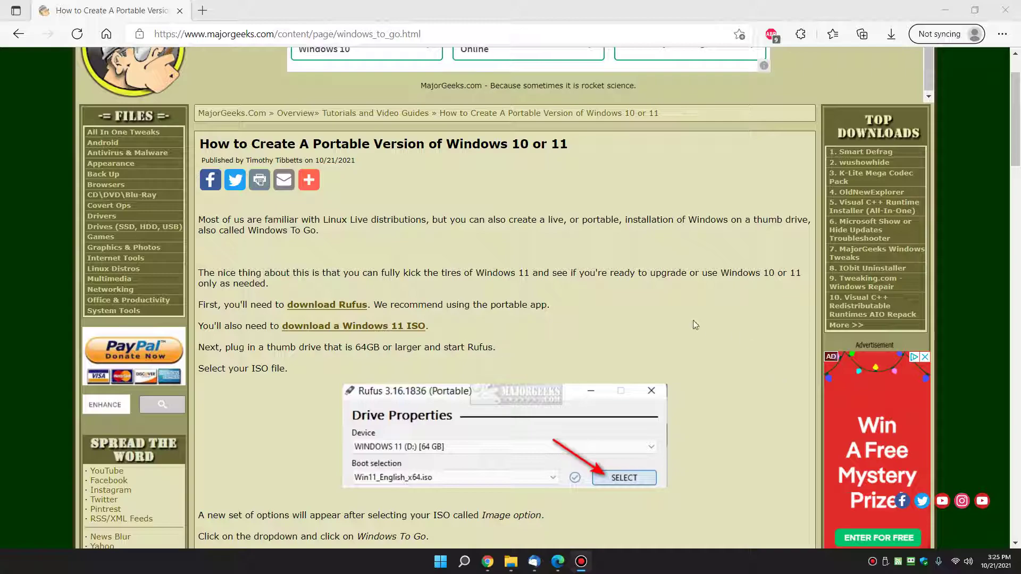
Download the portable Rufus 3.16 from MajorGeeks and close its download tab
left_click(682, 310)
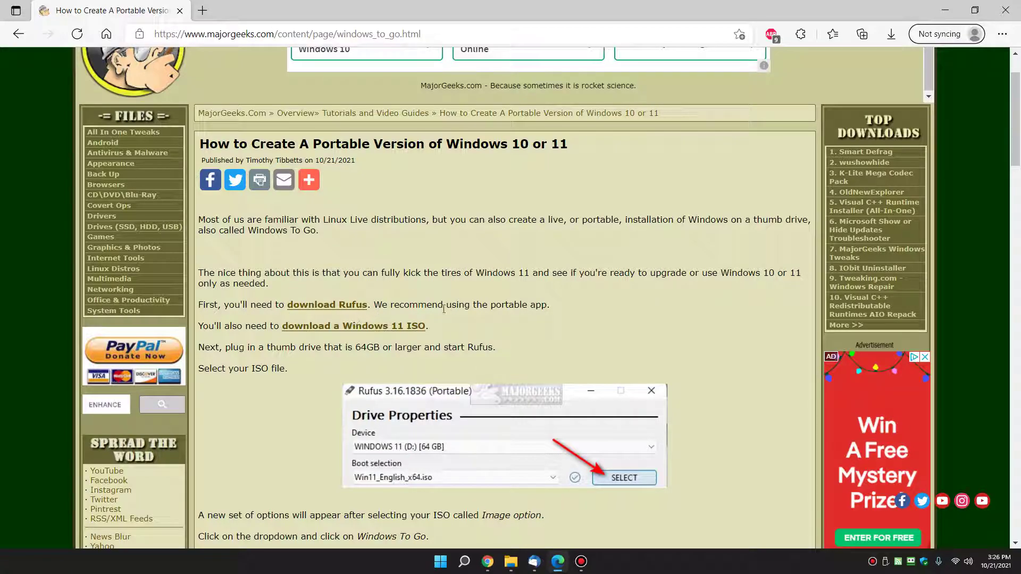
left_click(351, 306)
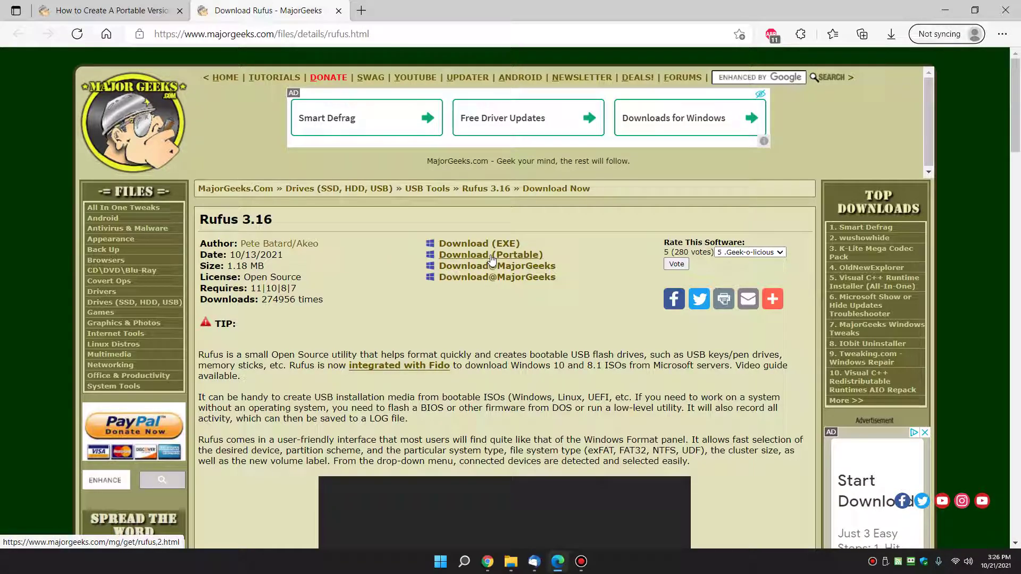
left_click(455, 255)
key("ctrl+w")
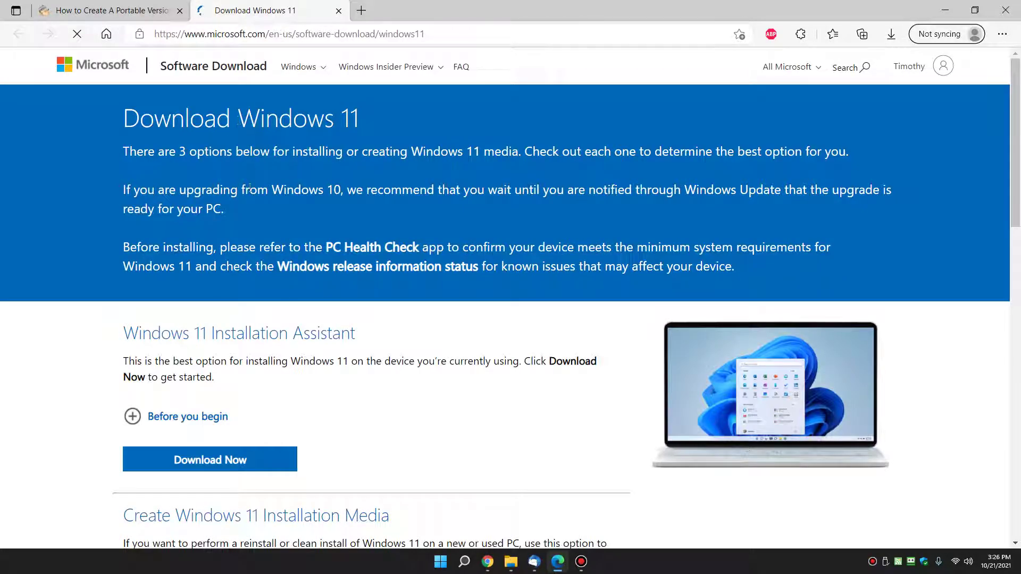
scroll(251, 222, "down", 5)
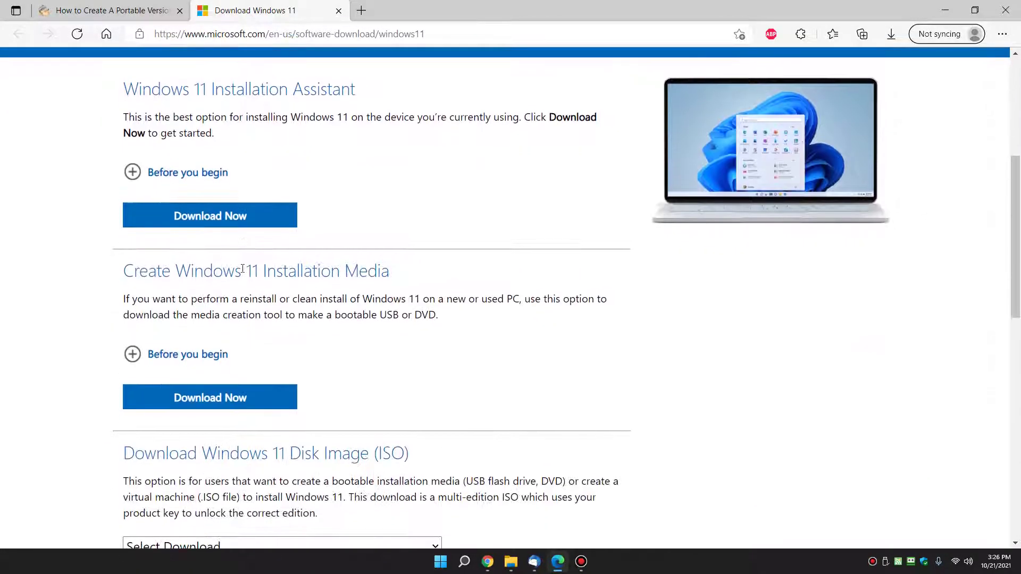
scroll(243, 270, "down", 7)
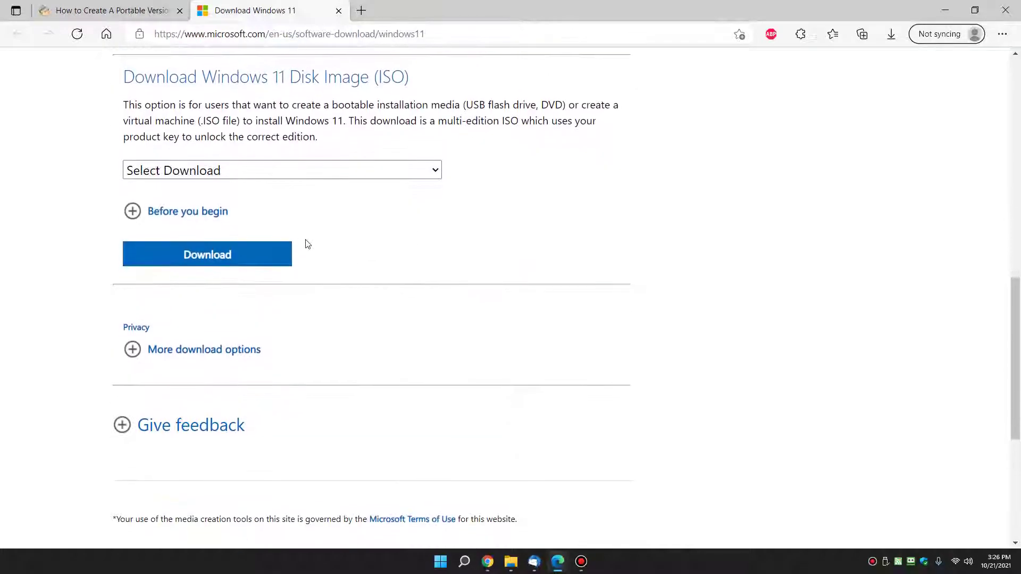
left_click(254, 170)
left_click(183, 209)
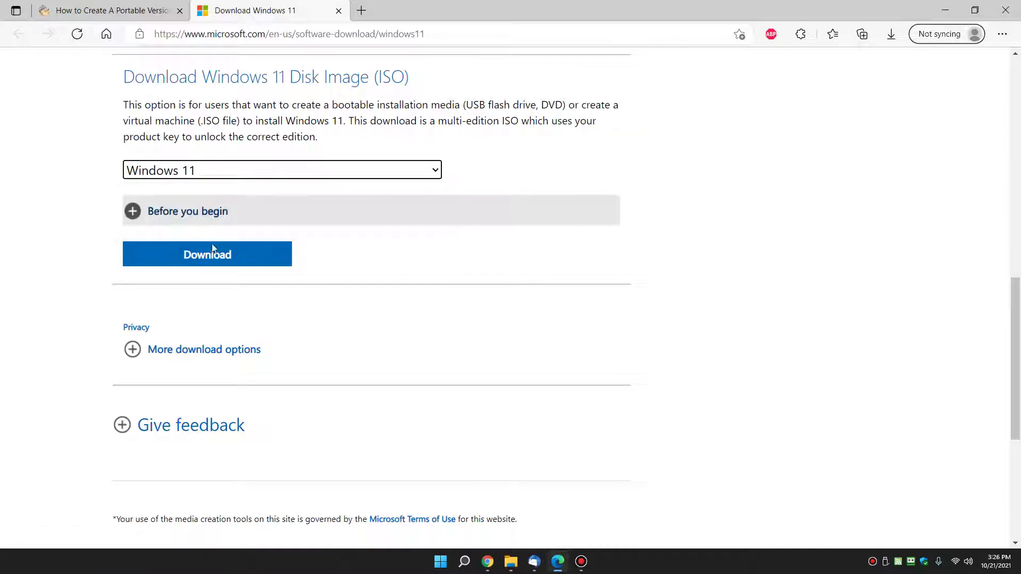
left_click(224, 270)
left_click(217, 385)
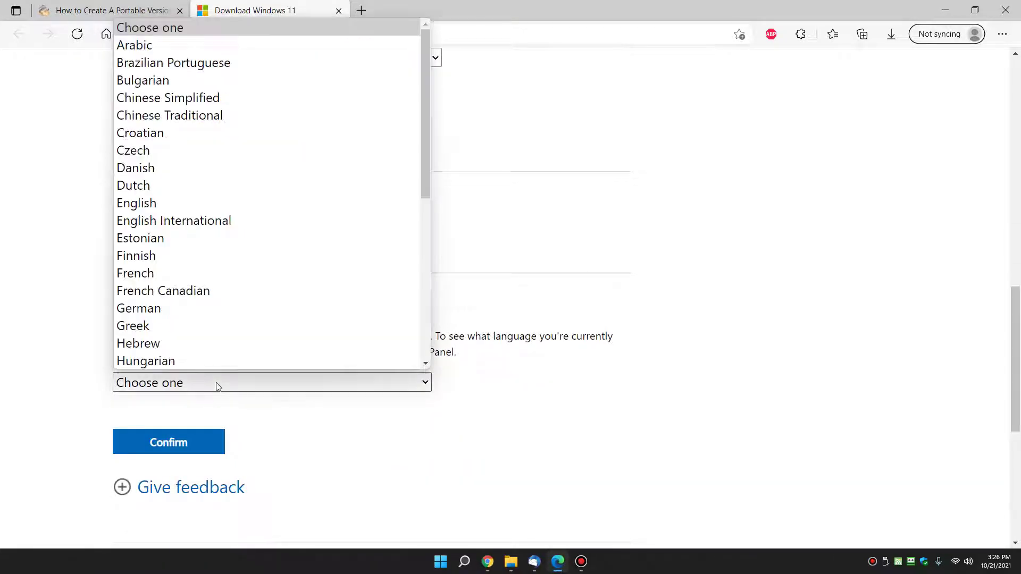
left_click(217, 385)
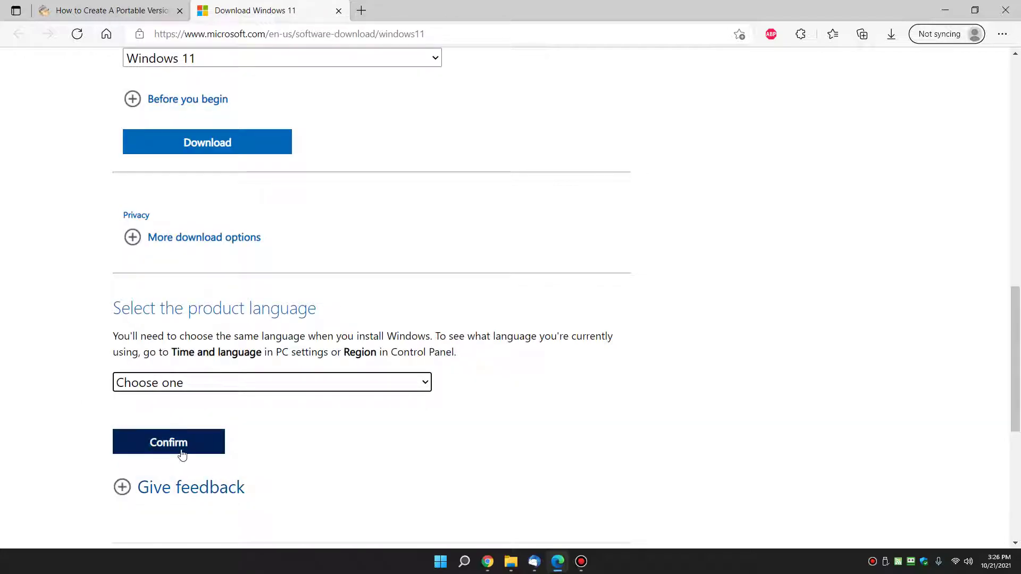
key("ctrl+w")
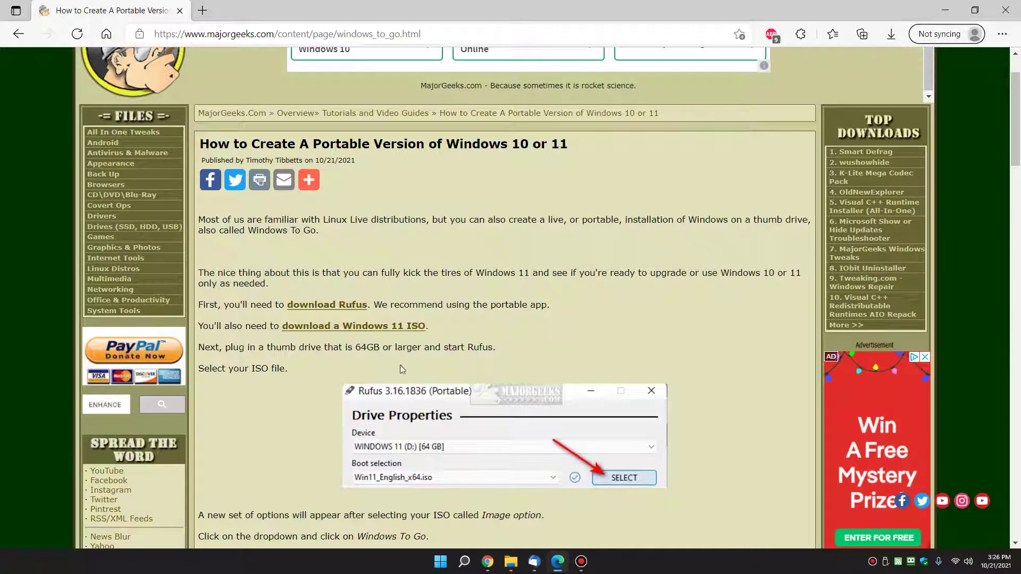
Run rufus-3.16p.exe from Downloads, answer the update-policy prompt, and bring Rufus to the front
scroll(520, 319, "down", 1)
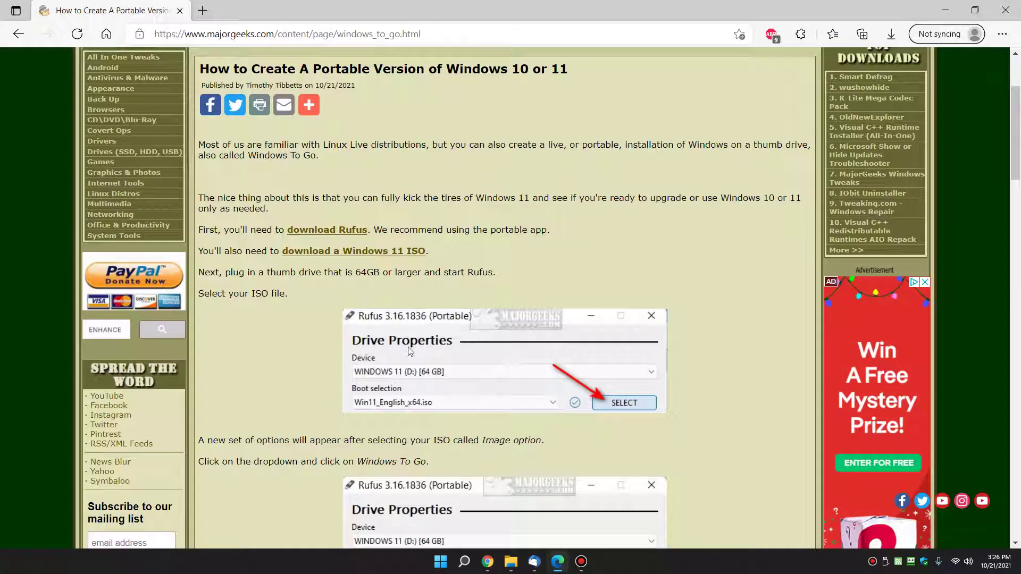
left_click(511, 562)
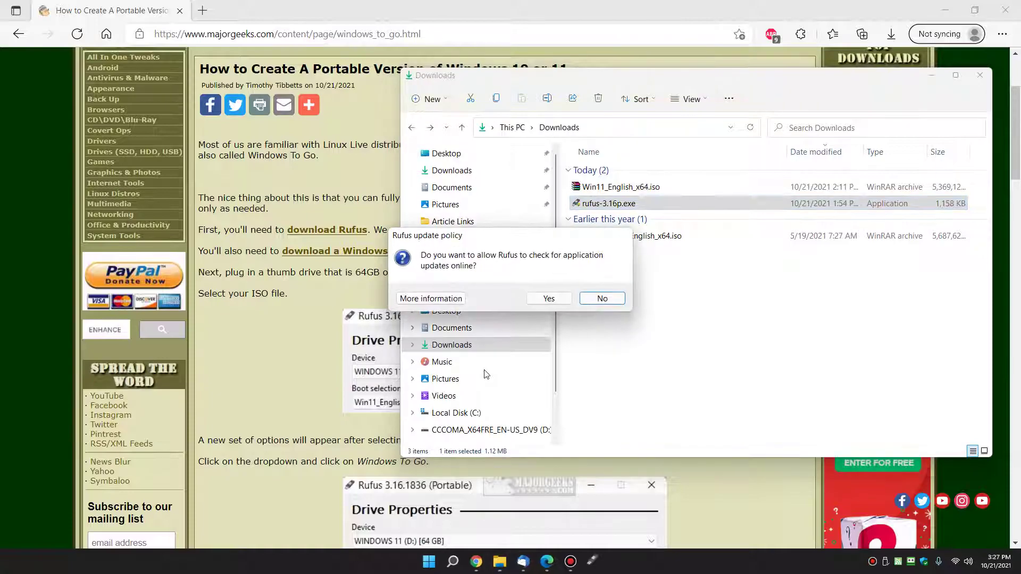
left_click(571, 299)
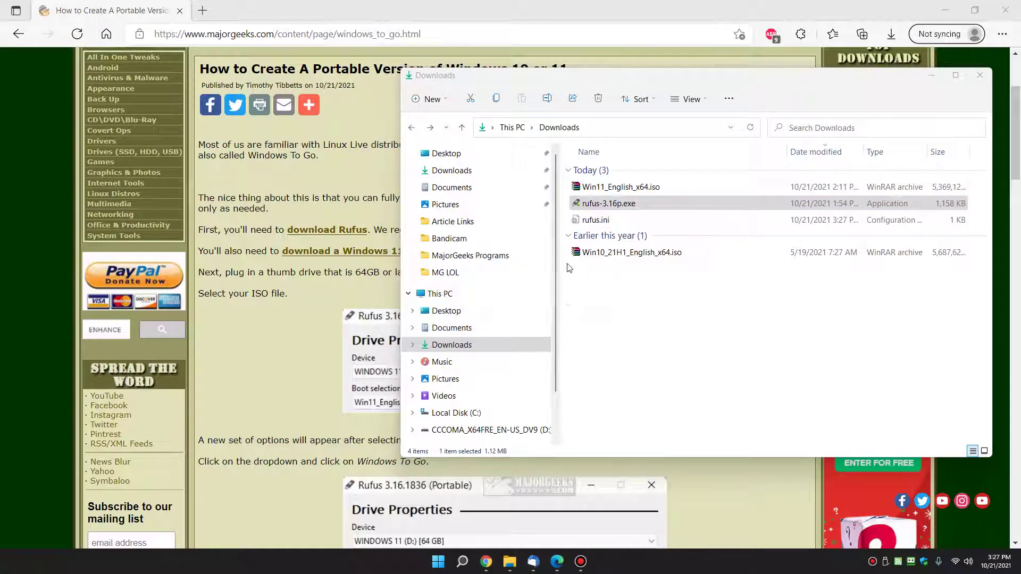
left_click(709, 70)
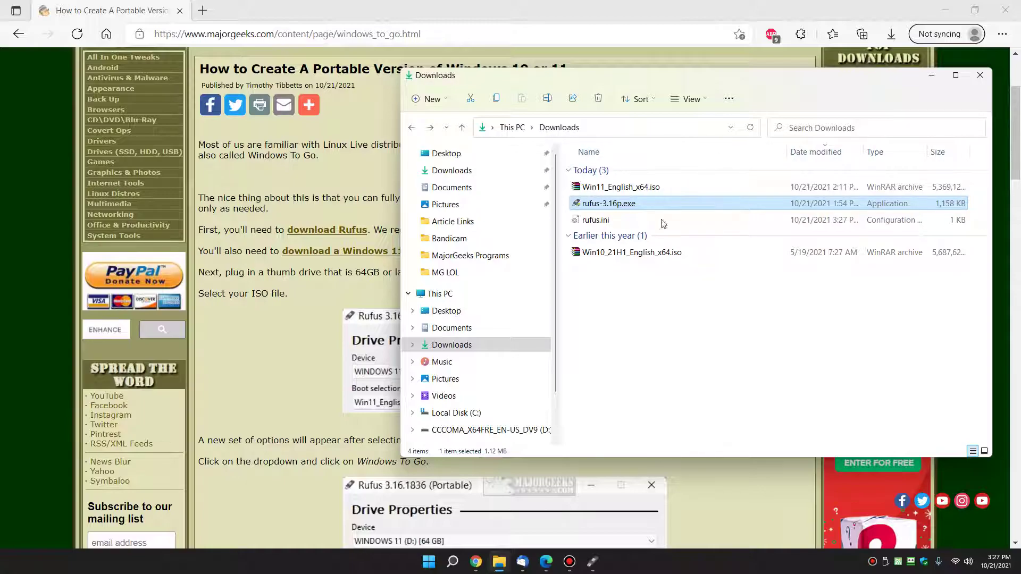
left_click(595, 568)
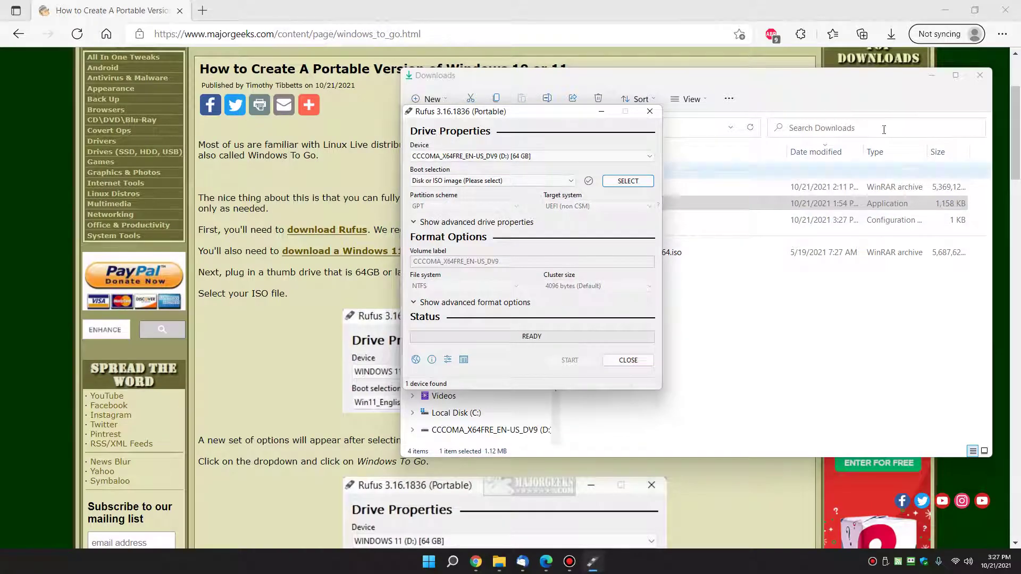
Load Win11_English_x64.iso as the boot image and set the image option to Windows To Go
left_click(931, 75)
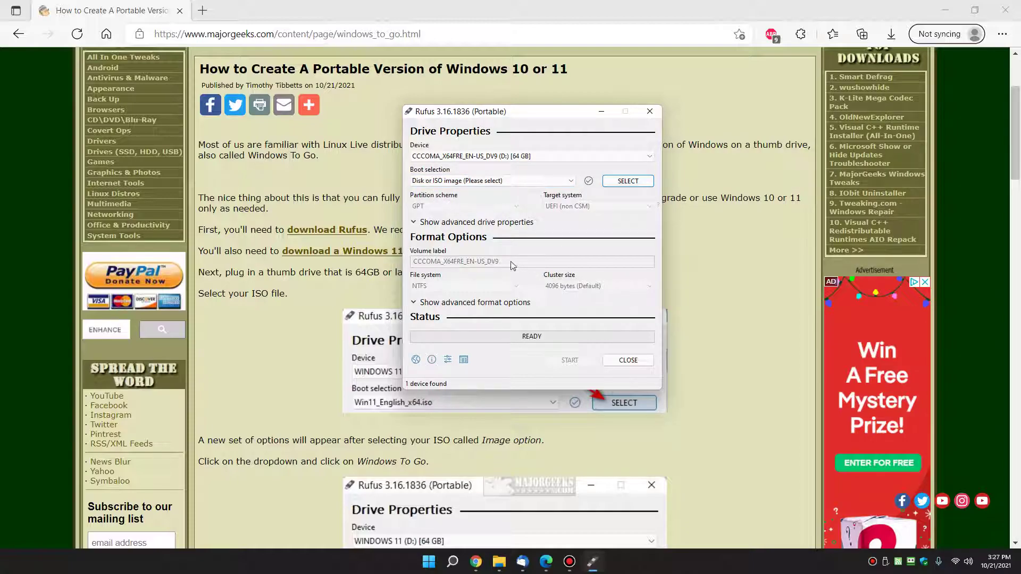
left_click(625, 184)
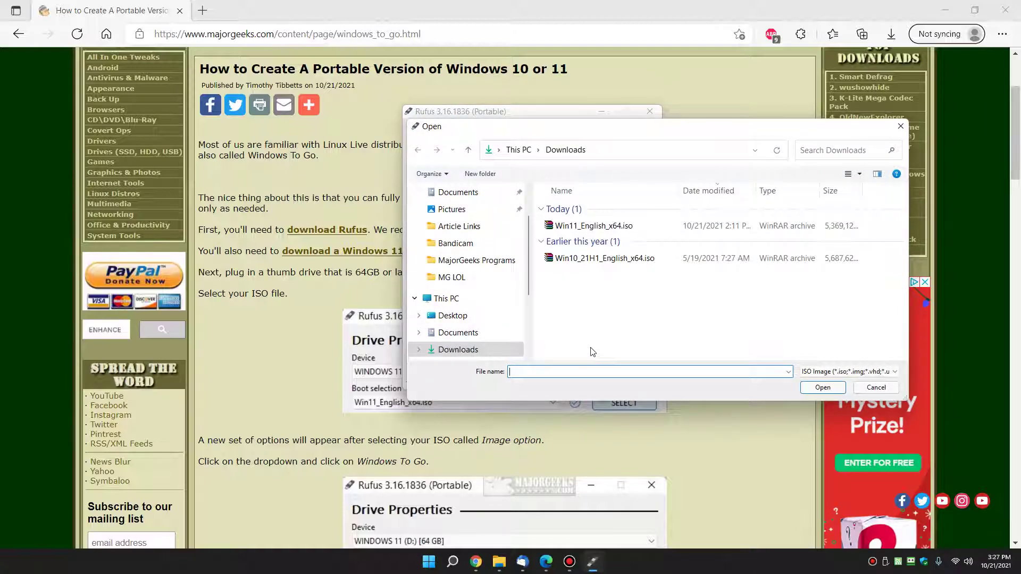
double_click(628, 230)
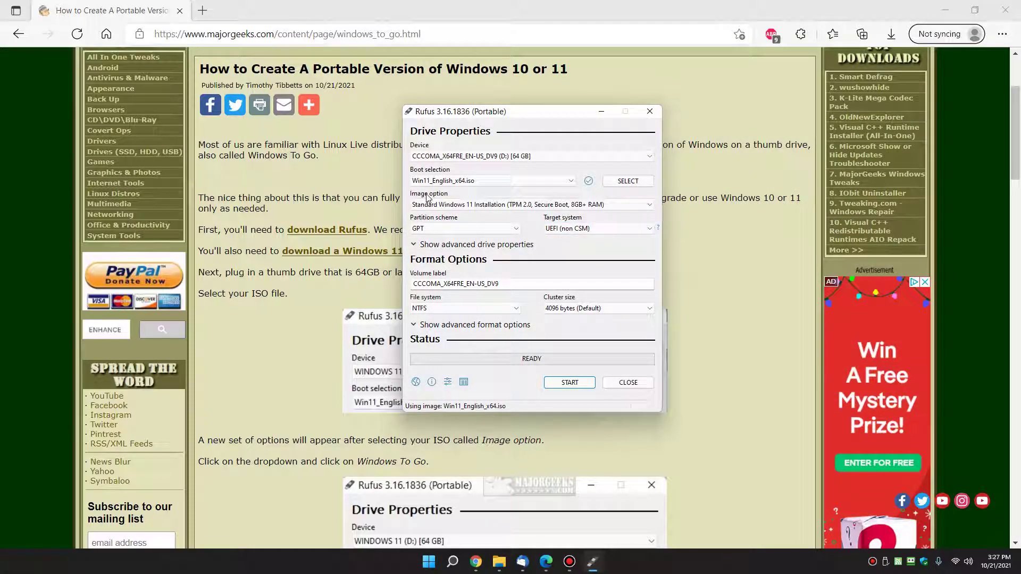
left_click(628, 209)
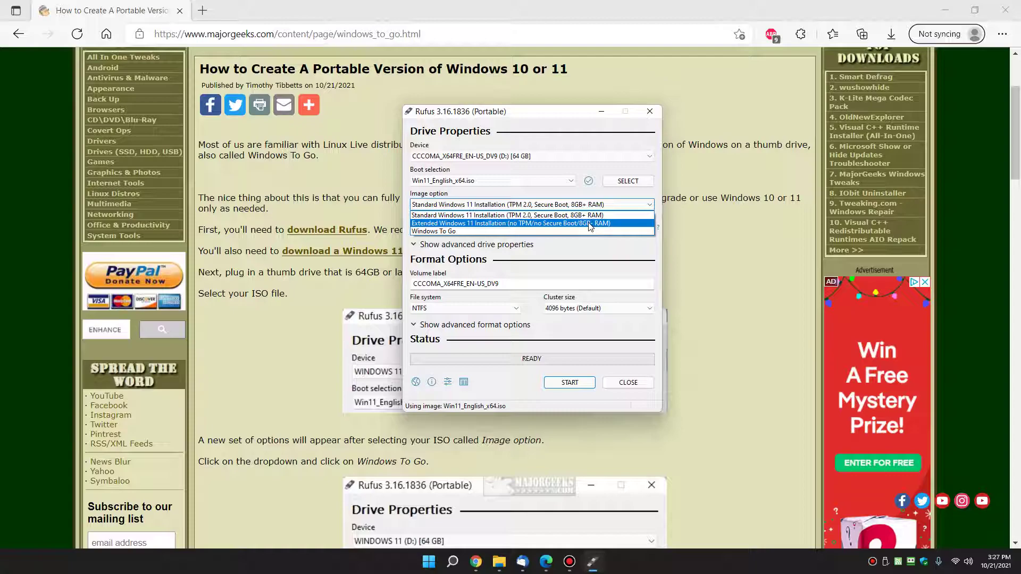
left_click(454, 233)
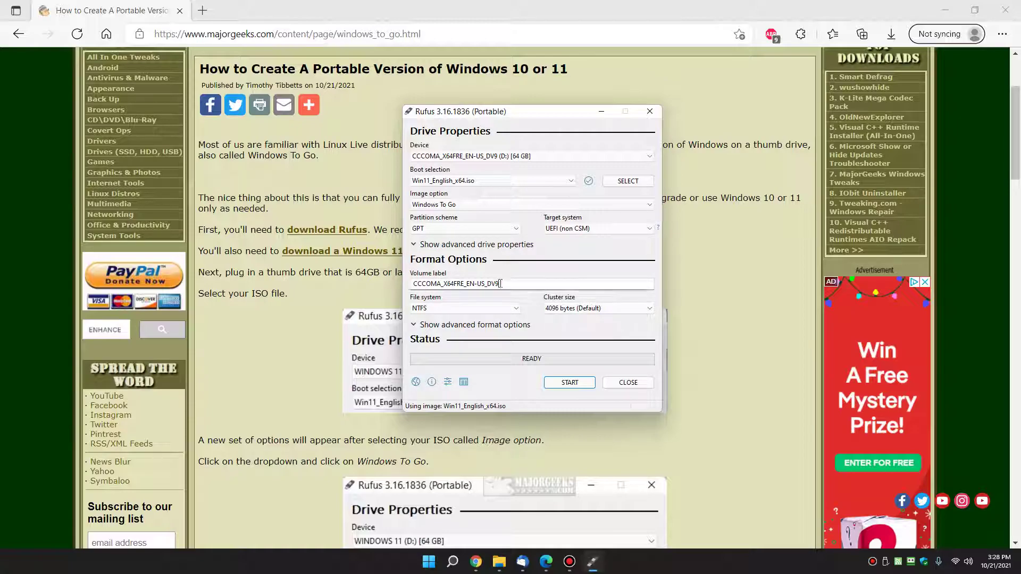
left_click_drag(508, 284, 382, 279)
type("Windows")
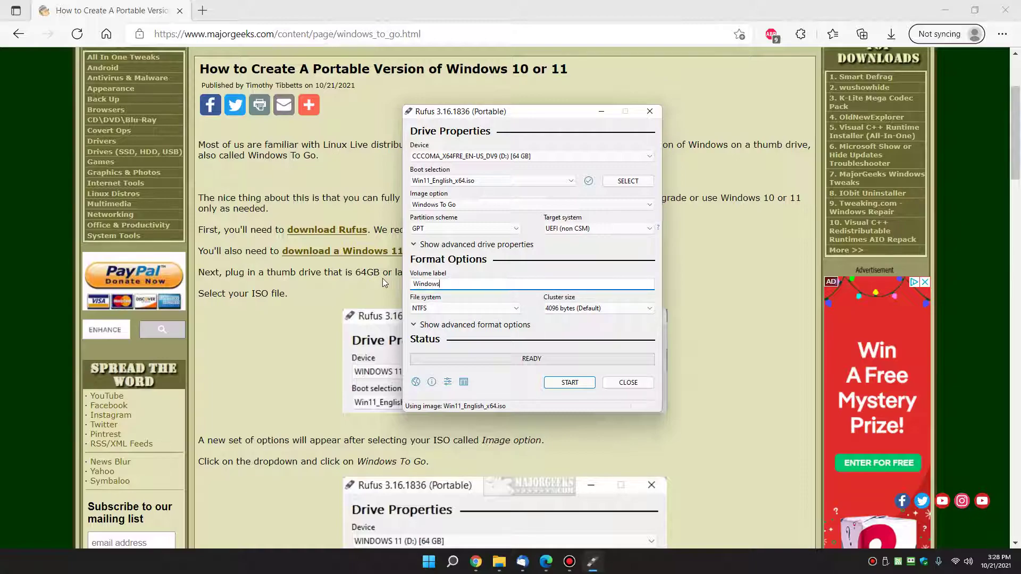
type(" To Go")
key("Left")
key("Left")
key("Left")
key("Left")
key("Left")
type("11")
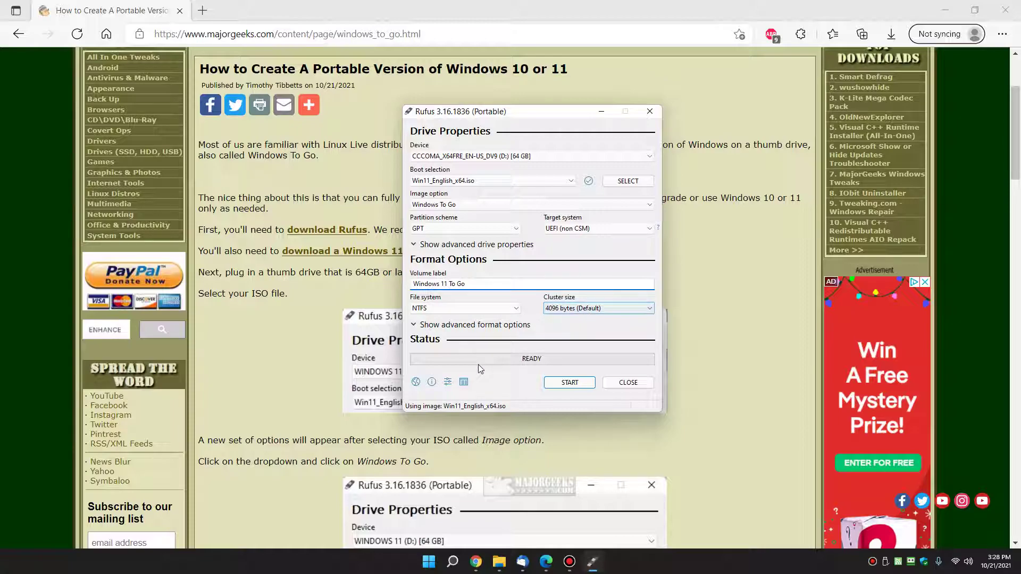
left_click(598, 229)
left_click(598, 228)
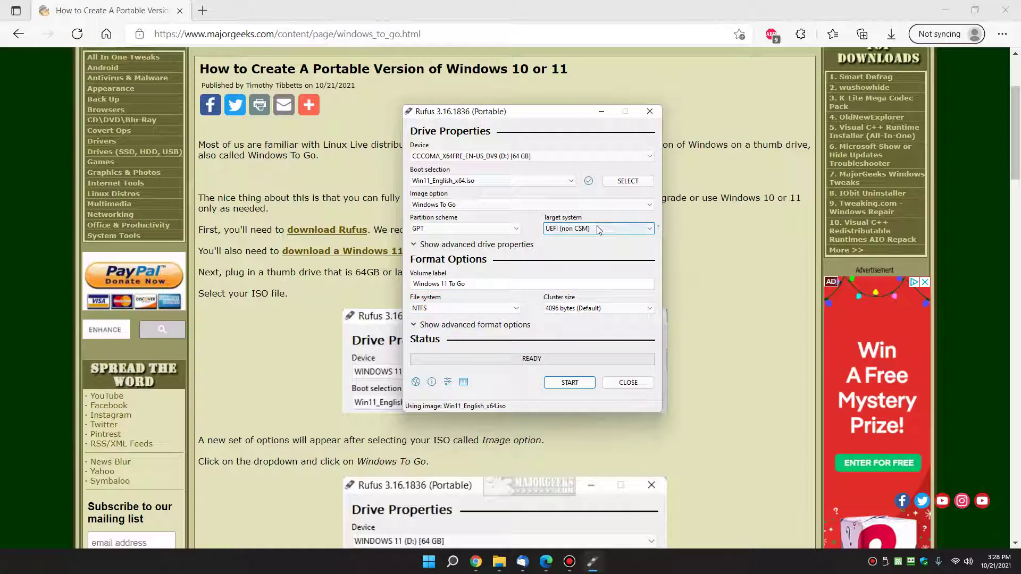
left_click(455, 228)
left_click(456, 232)
key("shift+Tab")
key("shift+Tab")
key("shift+Tab")
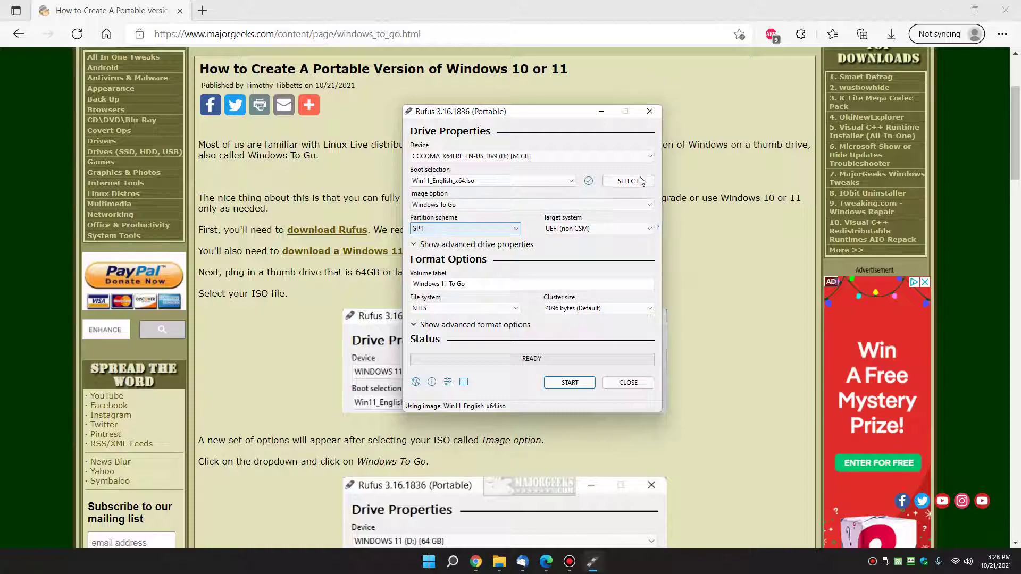
key("Tab")
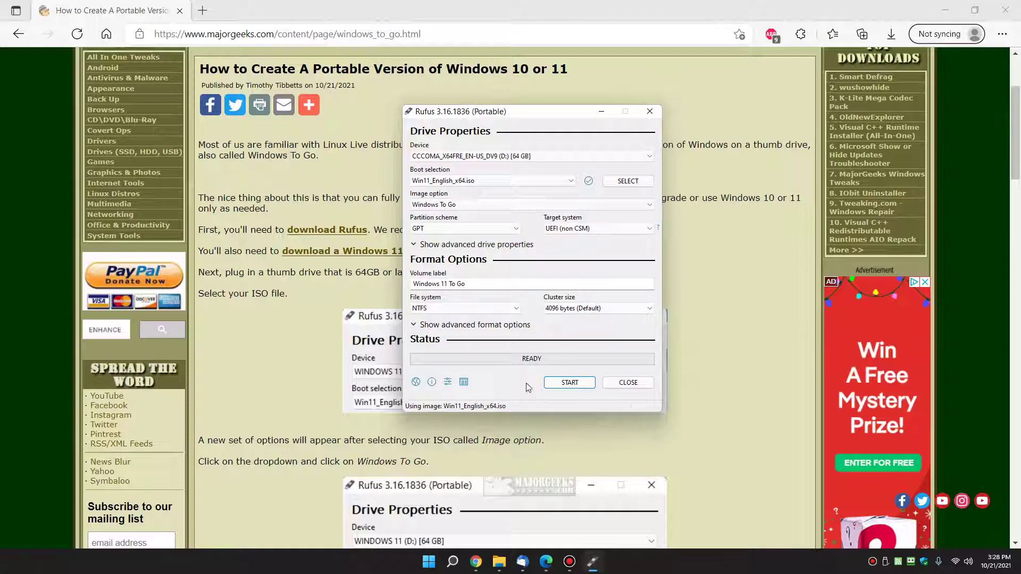
scroll(367, 341, "down", 5)
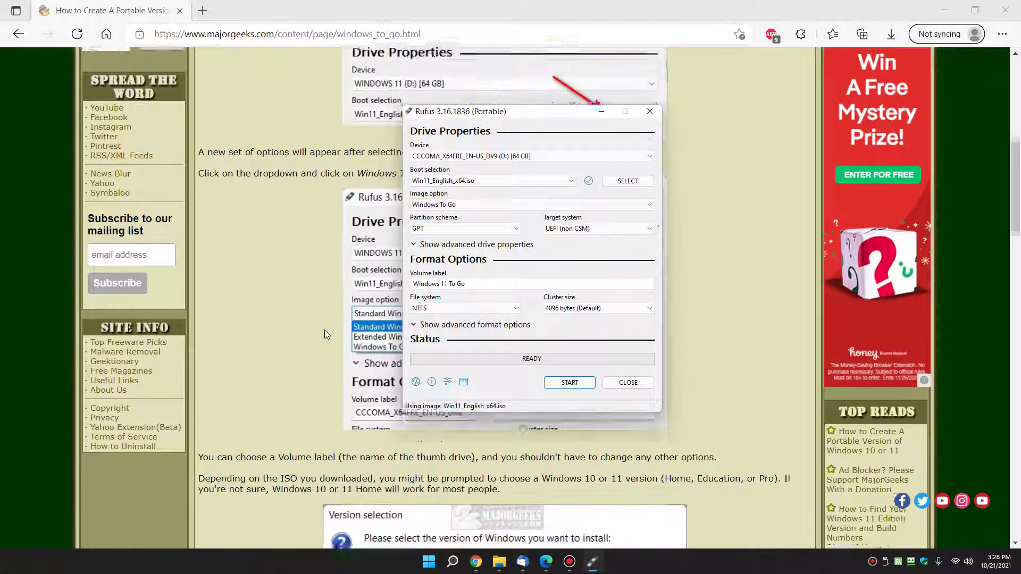
Start the write with Windows 11 Home as the edition and accept wiping the drive
scroll(326, 334, "down", 3)
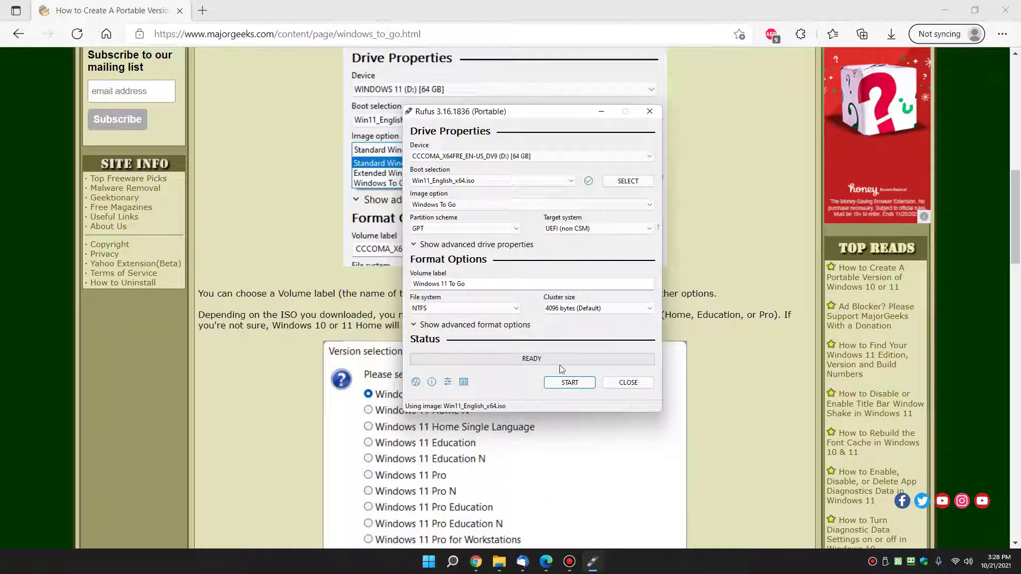
left_click(570, 382)
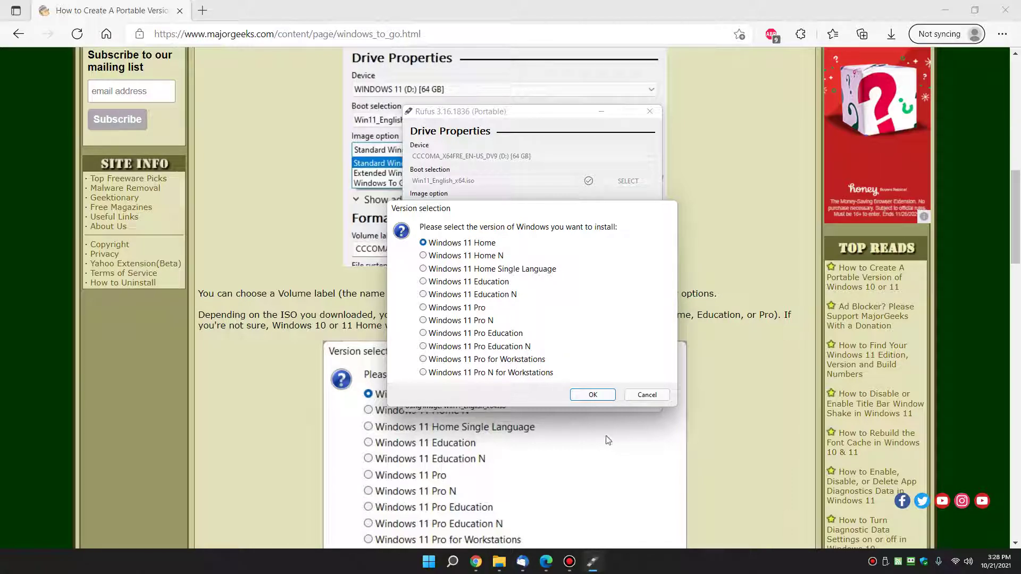
left_click(601, 395)
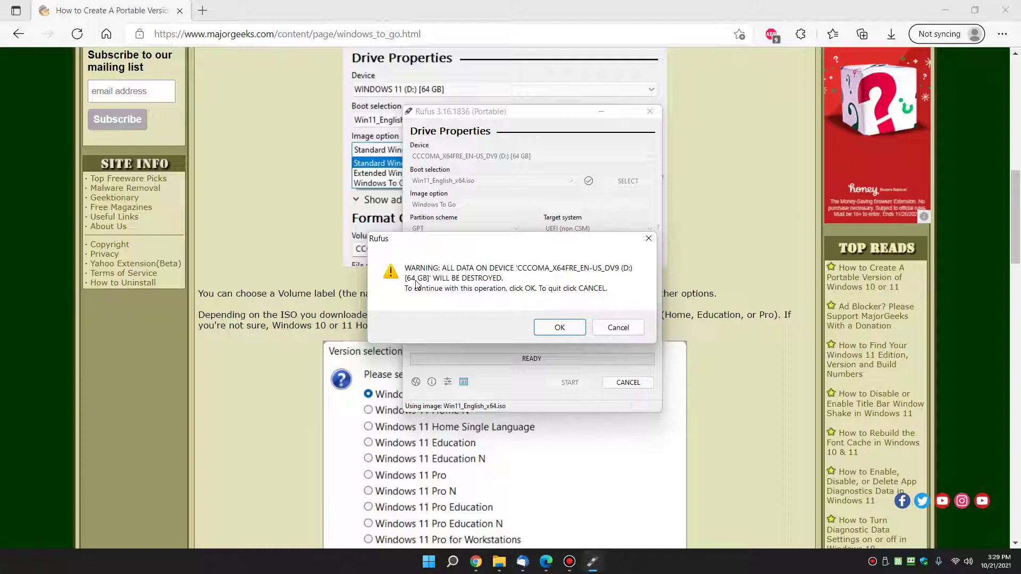
left_click(559, 327)
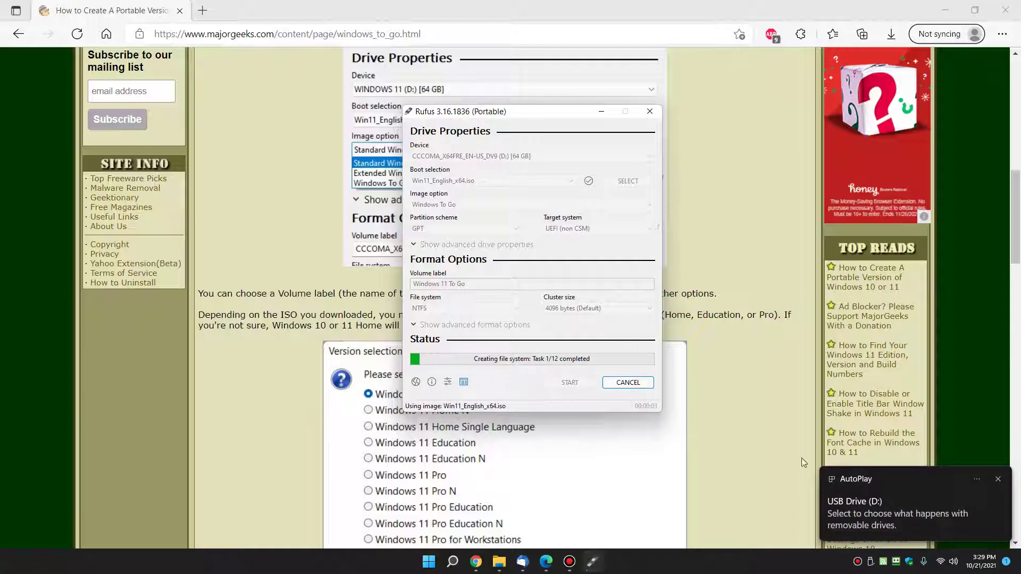
Dismiss the USB drive's AutoPlay notification and shift the Rufus window slightly right
left_click(998, 479)
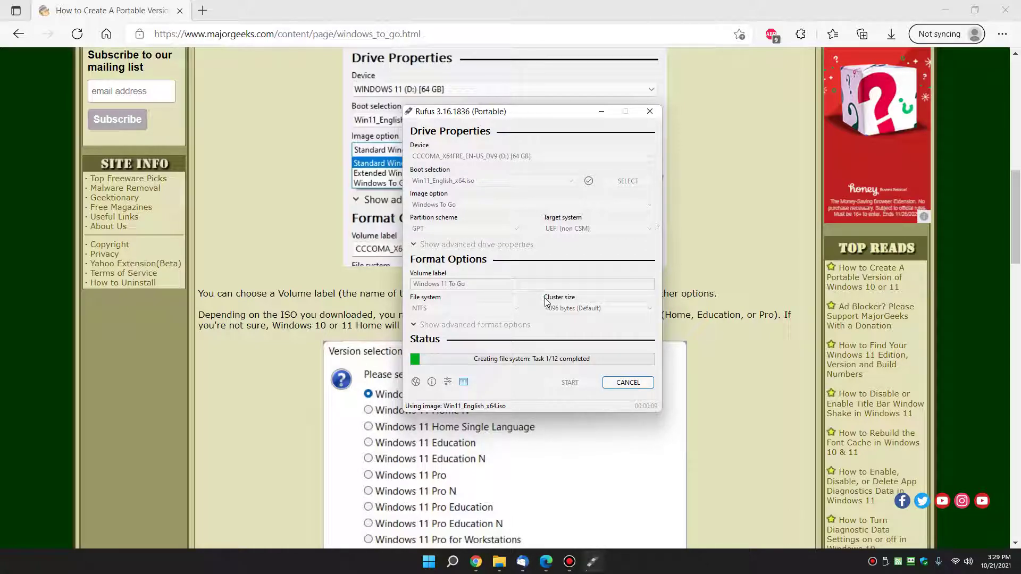
scroll(305, 293, "down", 3)
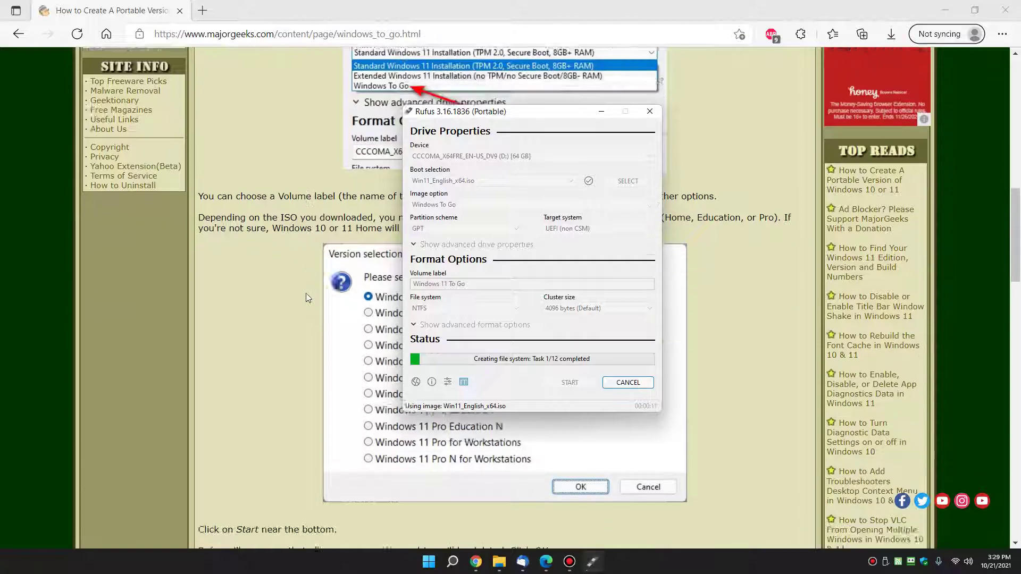
scroll(304, 292, "down", 5)
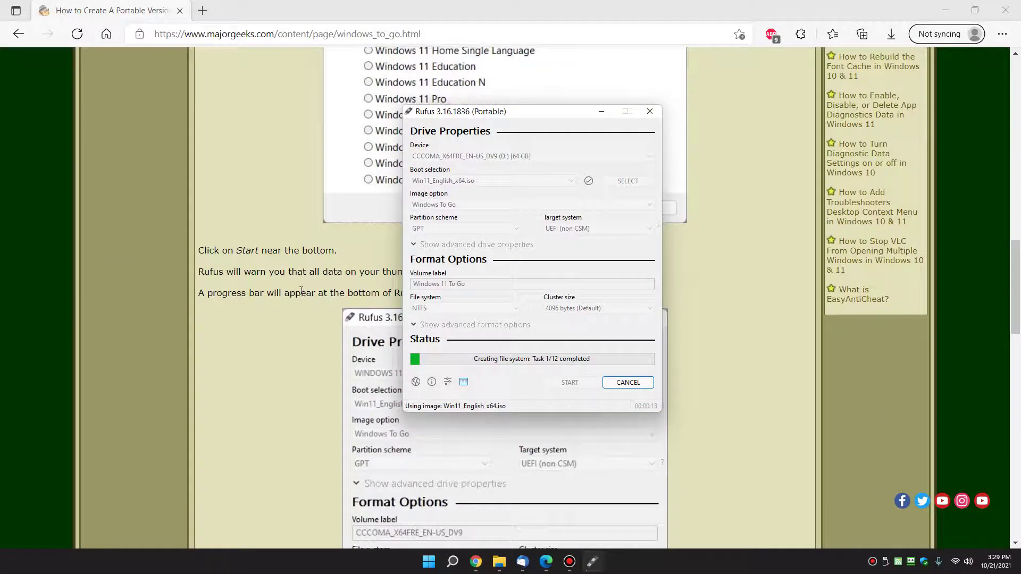
left_click_drag(532, 114, 600, 109)
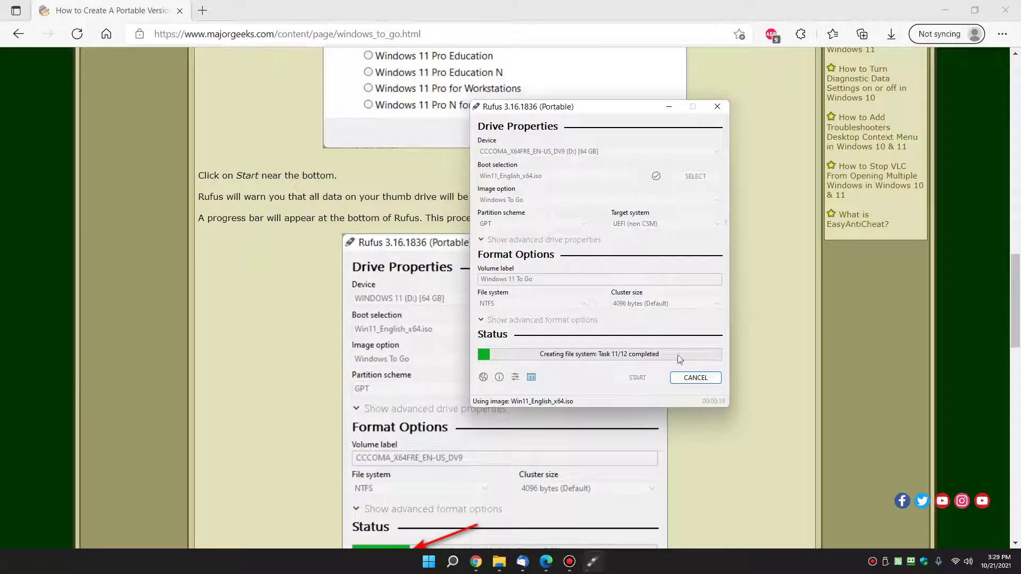
Switch briefly to the article page, then return to the Rufus progress window
scroll(283, 375, "down", 1)
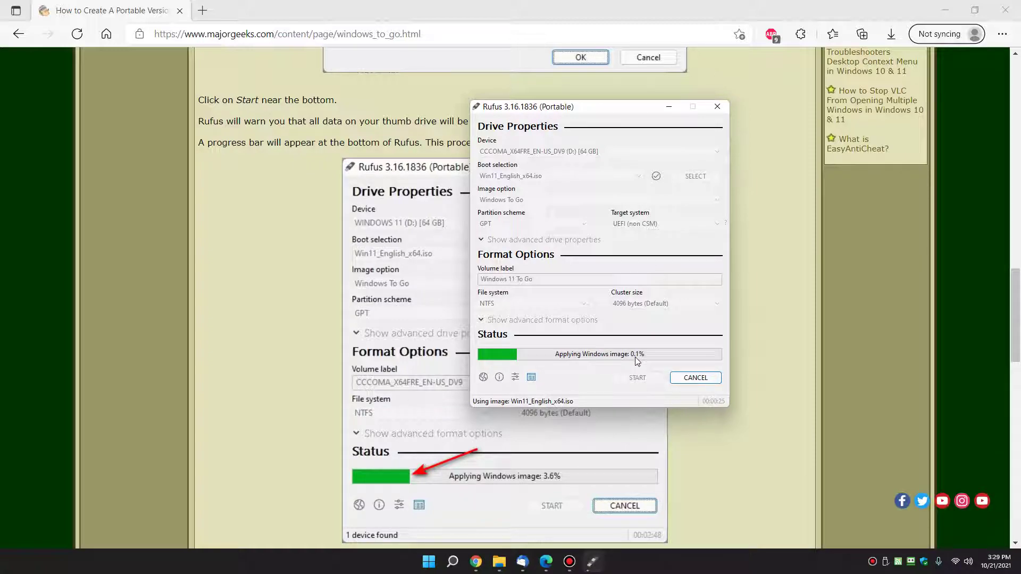
left_click(304, 358)
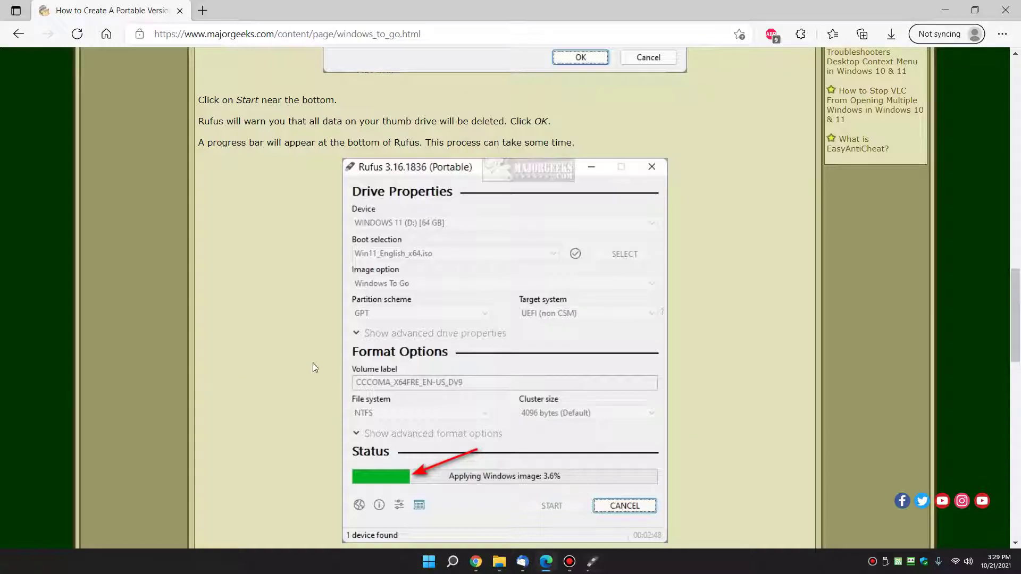
scroll(324, 360, "down", 3)
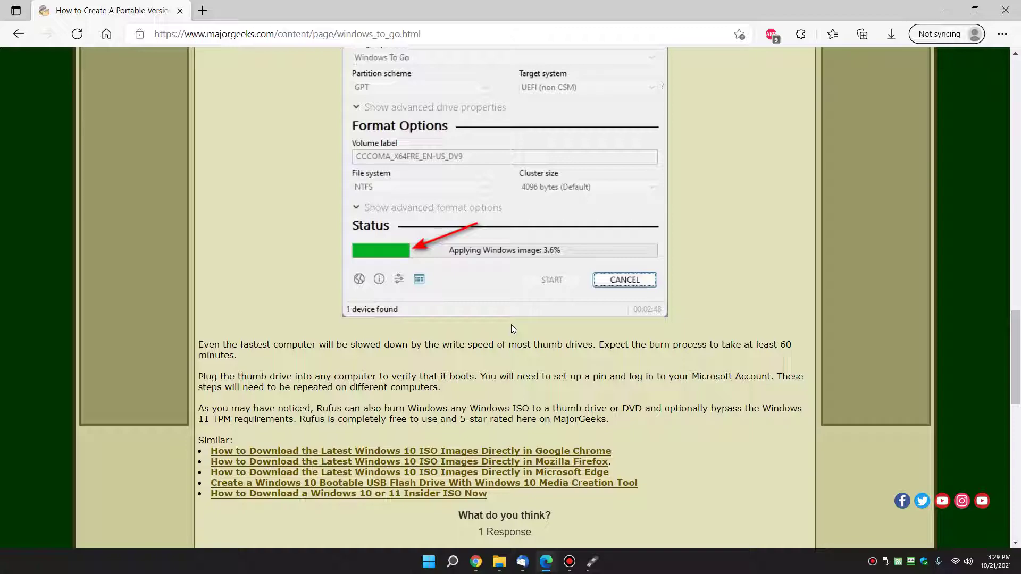
left_click(592, 562)
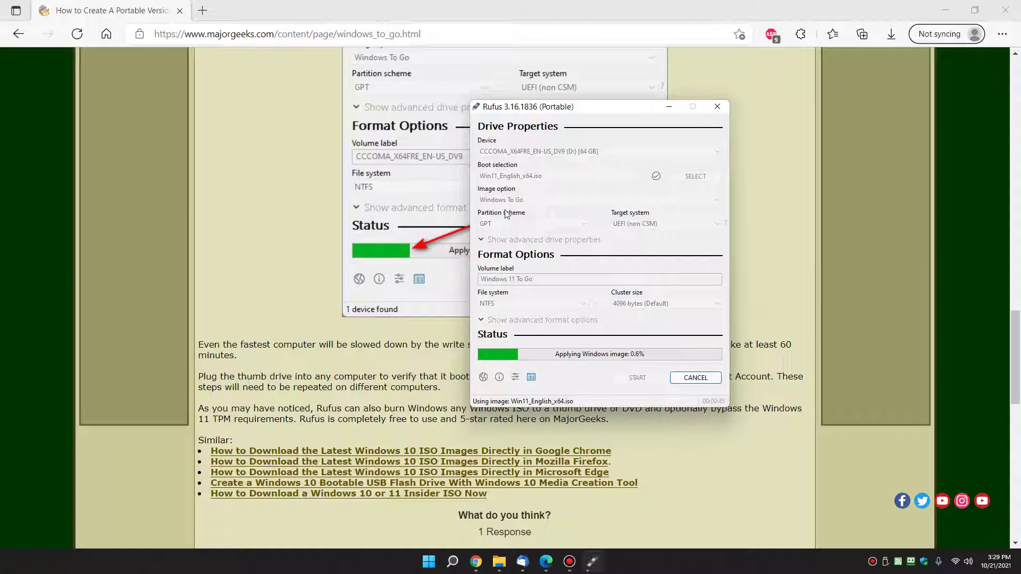
Move Rufus up-left, bring the MajorGeeks article in front, and scroll to its edition-choice steps
left_click_drag(623, 110, 591, 92)
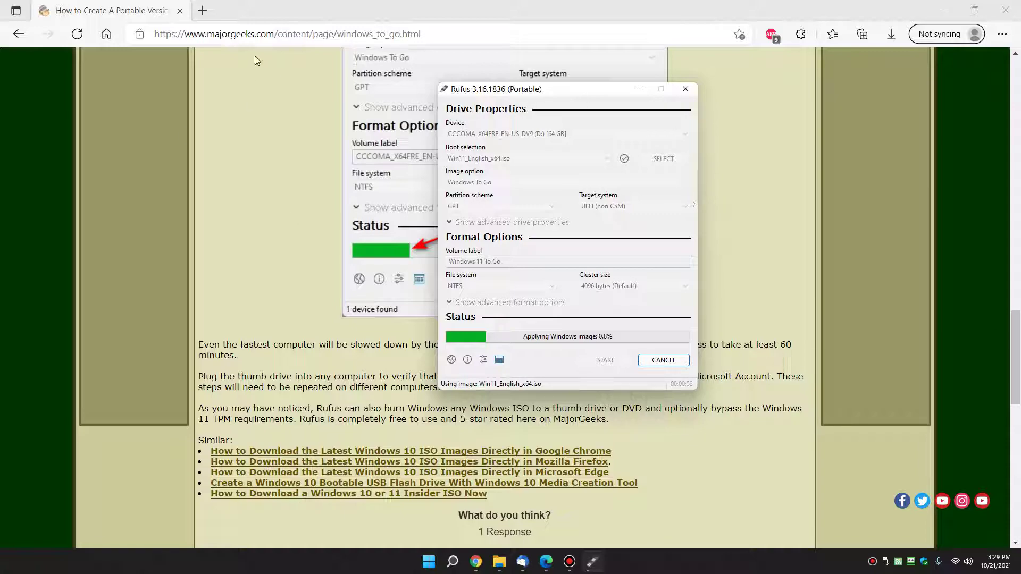
left_click(283, 181)
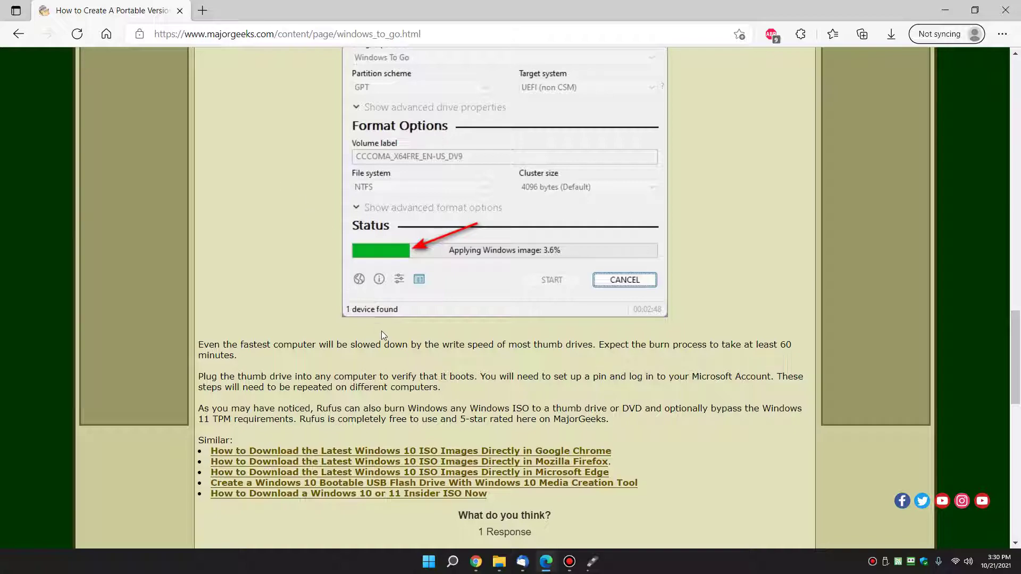
scroll(383, 334, "down", 1)
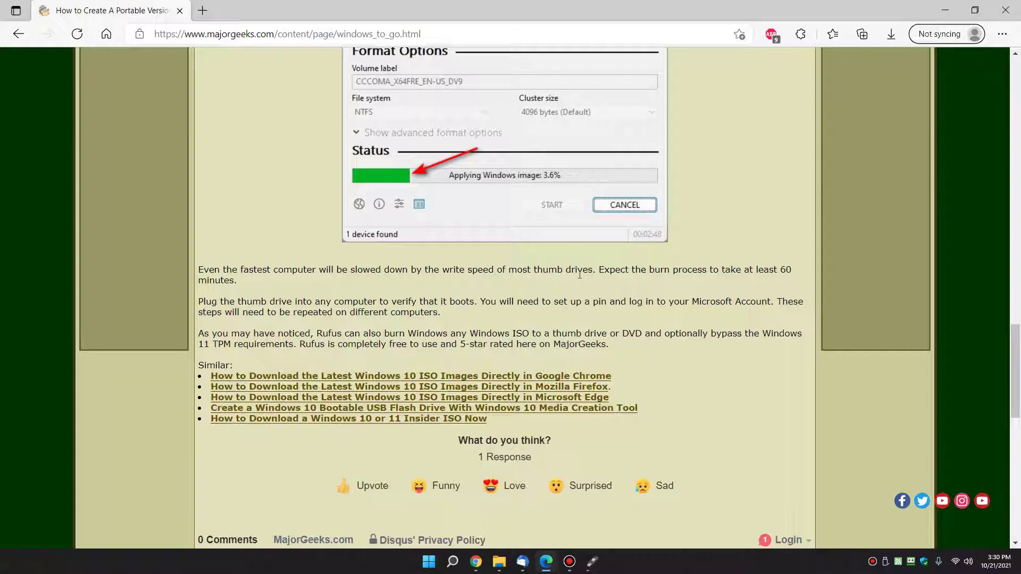
scroll(582, 299, "down", 1)
Scroll the MajorGeeks Windows To Go article back up to its title
scroll(575, 270, "up", 4)
scroll(575, 270, "up", 5)
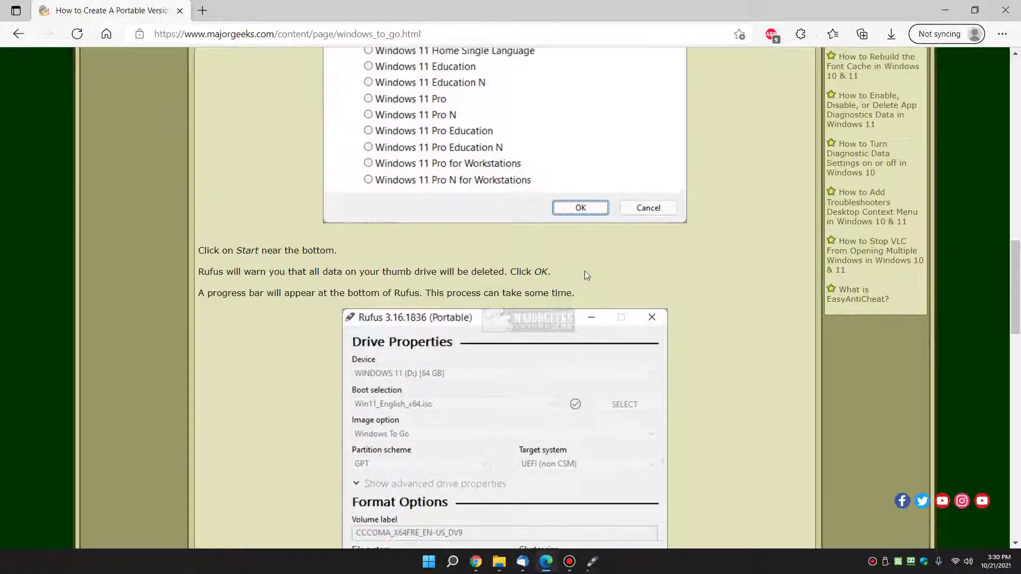
scroll(520, 235, "down", 10)
scroll(518, 256, "up", 20)
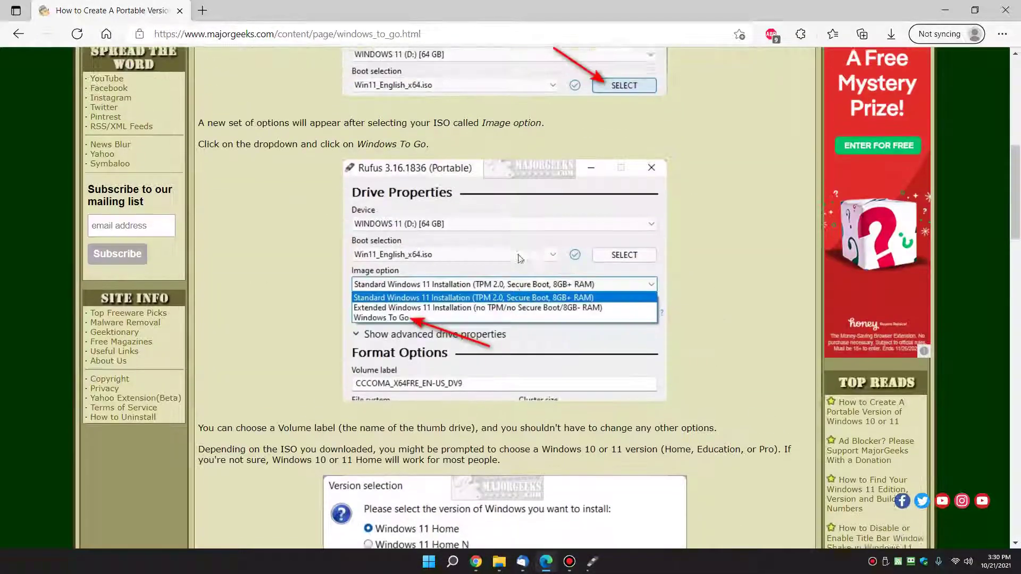
scroll(532, 287, "up", 2)
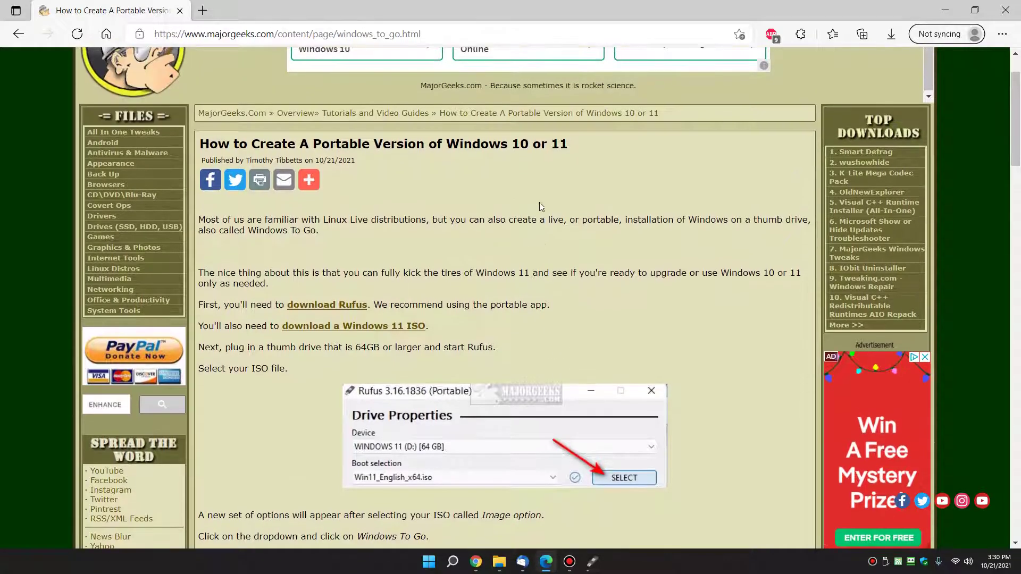